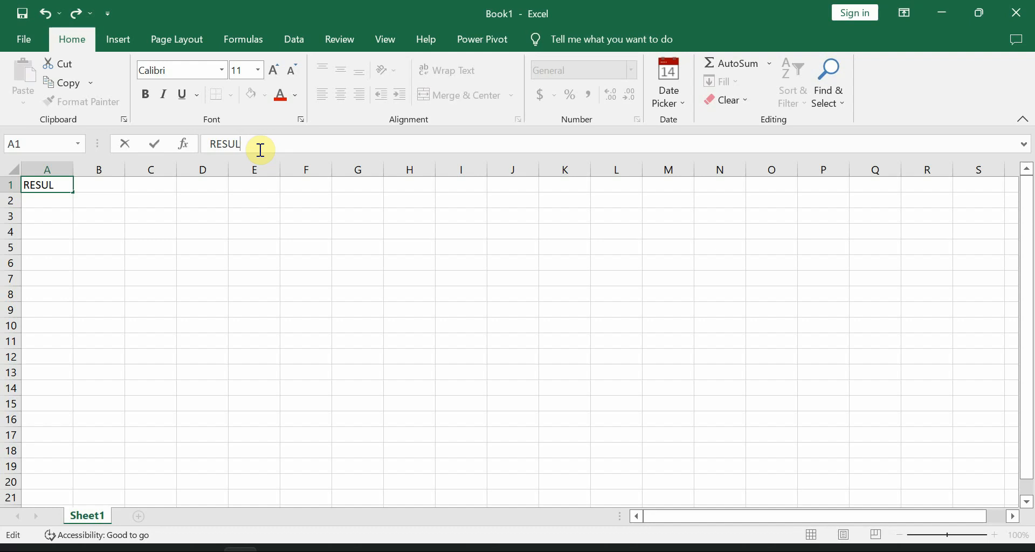
Step: Finish the title RESULTS in A1 and enter the headers MATH in A2 and ENG in B2
{"action": "type", "text": "TS"}
{"action": "key", "text": "Tab"}
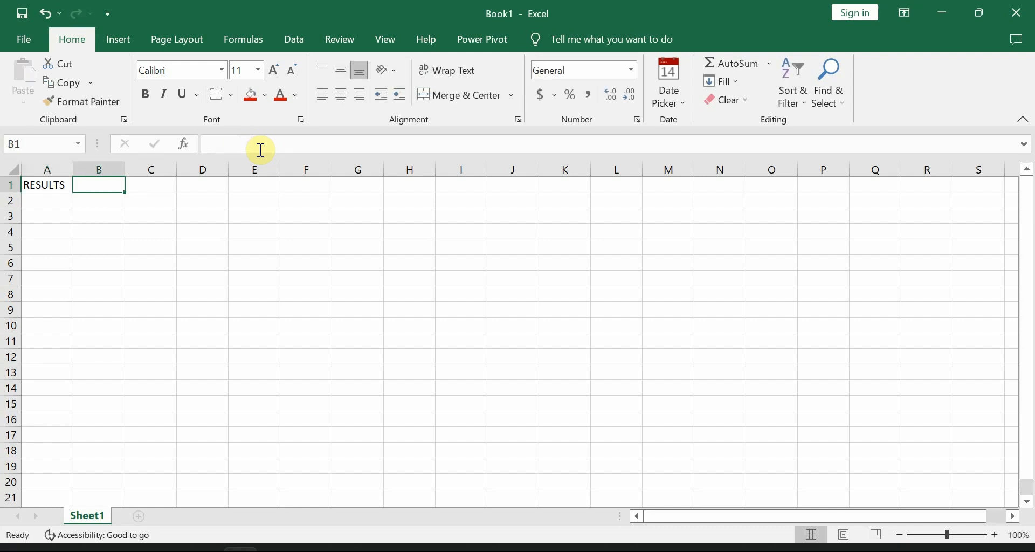
{"action": "left_click", "coordinate": [65, 204]}
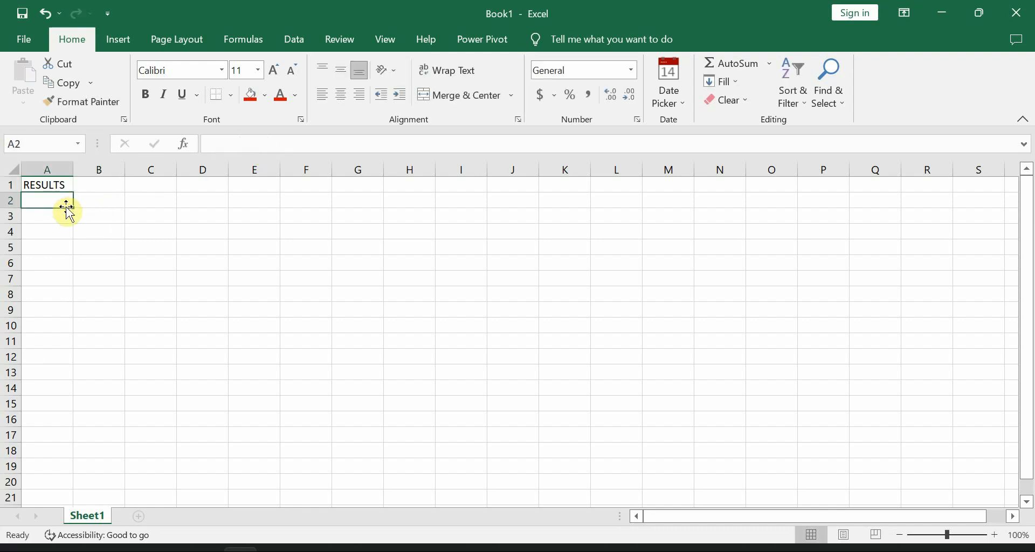
{"action": "type", "text": "MATH"}
{"action": "key", "text": "Tab"}
{"action": "type", "text": "EN"}
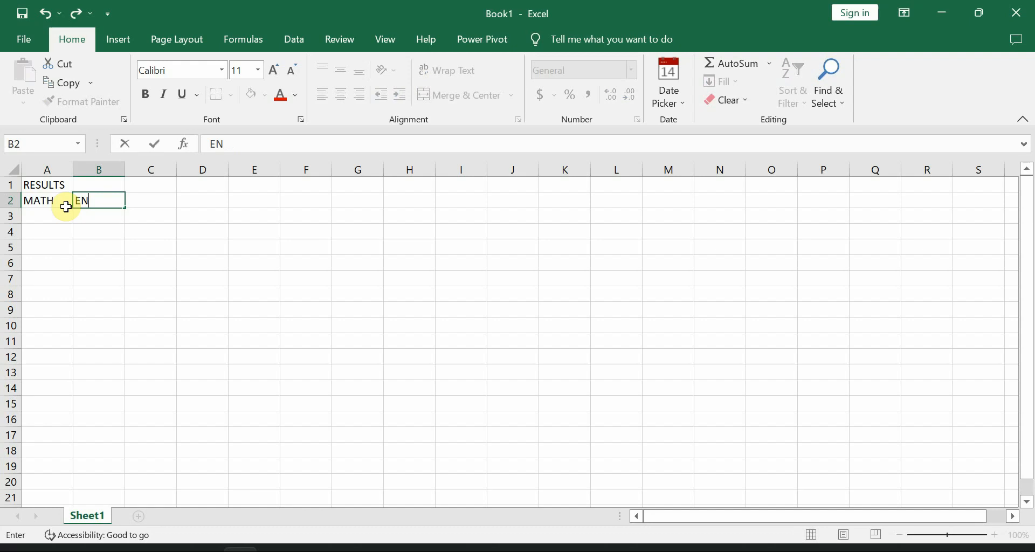
{"action": "type", "text": "G"}
{"action": "key", "text": "Tab"}
Step: Enter the MATH scores 80, 80, 67, 87, 67 and 87 in cells A3 to A8
{"action": "left_click", "coordinate": [63, 214]}
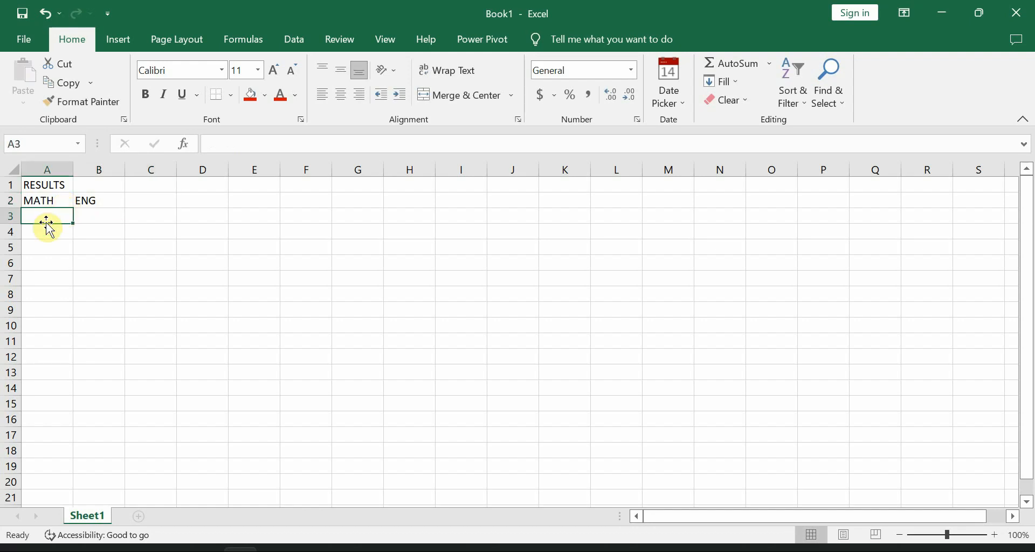
{"action": "type", "text": "80"}
{"action": "key", "text": "Return"}
{"action": "type", "text": "80"}
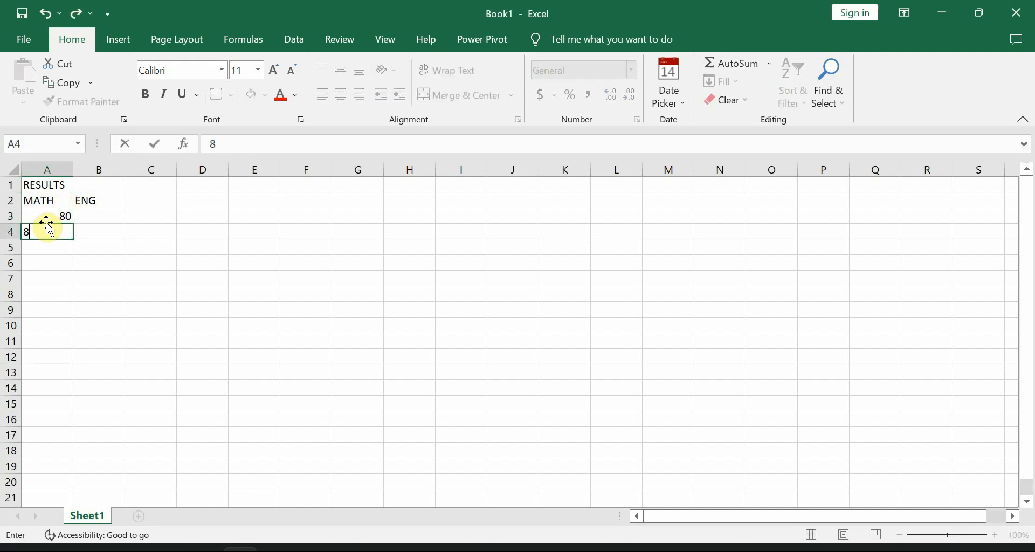
{"action": "key", "text": "Return"}
{"action": "type", "text": "67"}
{"action": "key", "text": "Return"}
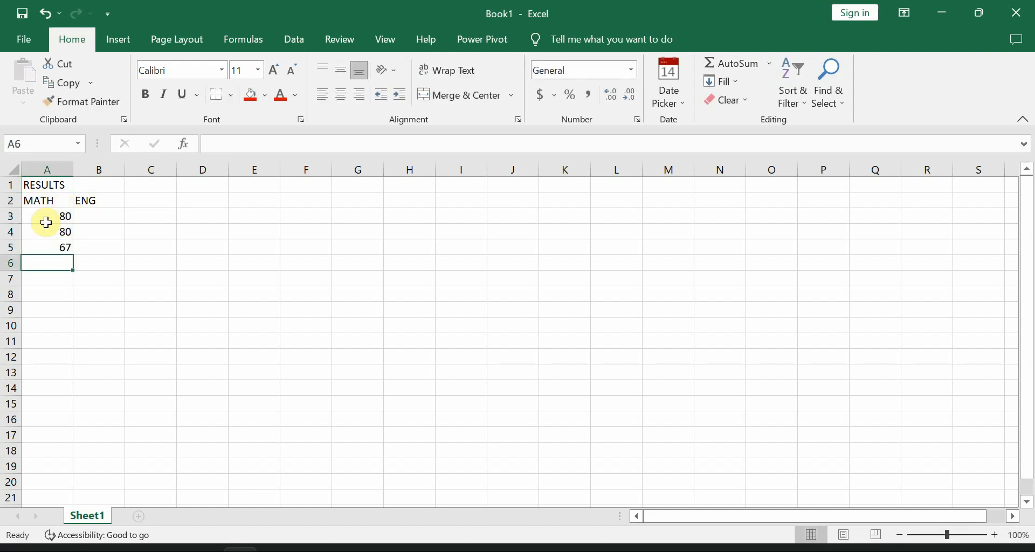
{"action": "type", "text": "87"}
{"action": "key", "text": "Return"}
{"action": "type", "text": "67"}
{"action": "key", "text": "Return"}
{"action": "type", "text": "87"}
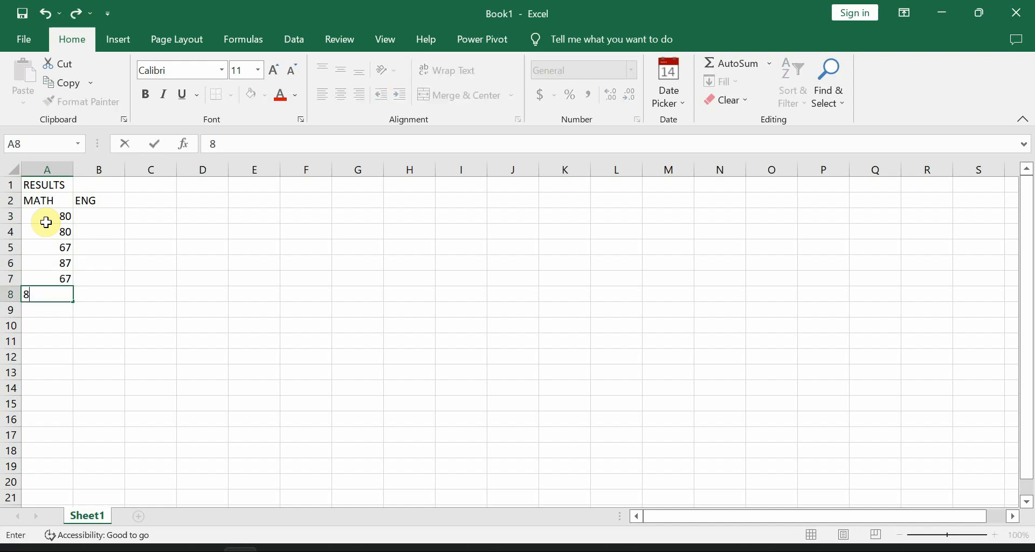
{"action": "key", "text": "Return"}
Step: Enter the ENG scores 54, 45, 65, 56, 76 and 67 in cells B3 to B8
{"action": "key", "text": "Right"}
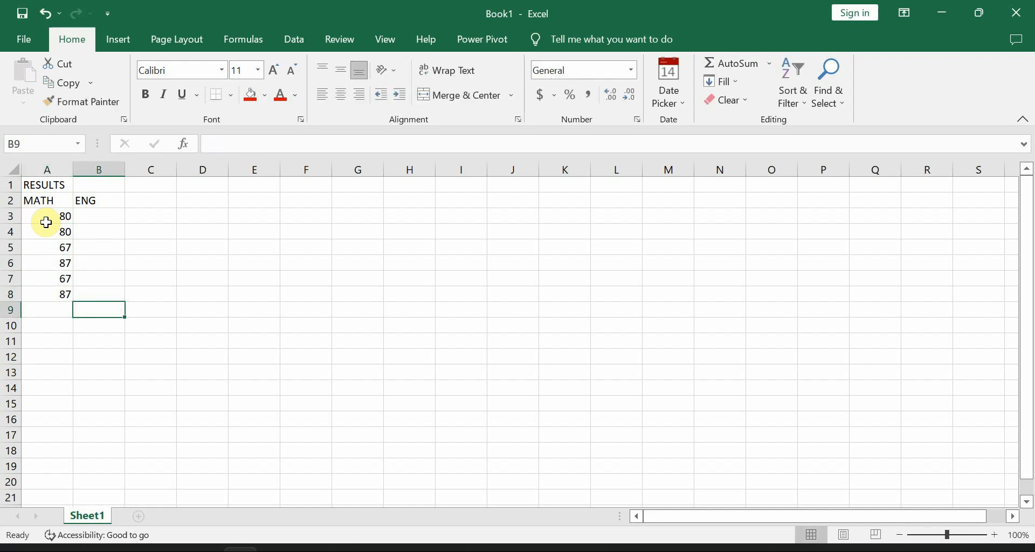
{"action": "key", "text": "Up"}
{"action": "key", "text": "Up"}
{"action": "key", "text": "Up"}
{"action": "key", "text": "Up"}
{"action": "key", "text": "Up"}
{"action": "key", "text": "Up"}
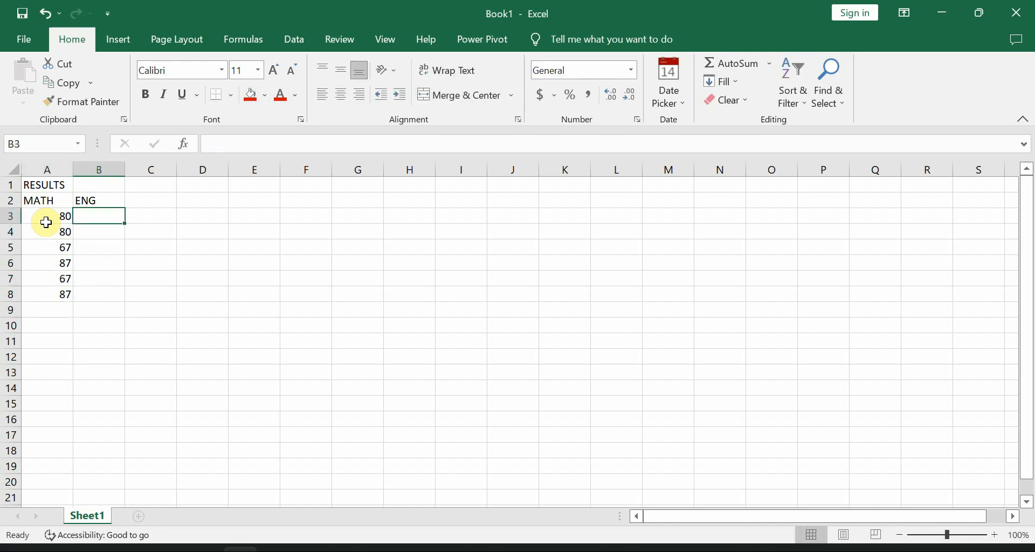
{"action": "type", "text": "54"}
{"action": "key", "text": "Return"}
{"action": "type", "text": "45"}
{"action": "key", "text": "Return"}
{"action": "type", "text": "6"}
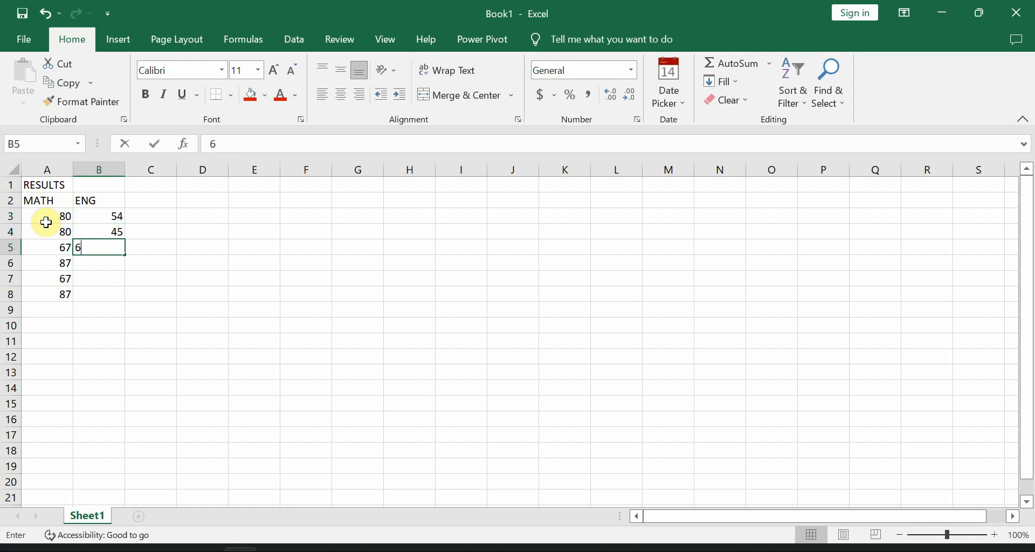
{"action": "type", "text": "5"}
{"action": "key", "text": "Return"}
{"action": "type", "text": "56"}
{"action": "key", "text": "Return"}
{"action": "type", "text": "76"}
{"action": "key", "text": "Return"}
{"action": "type", "text": "6"}
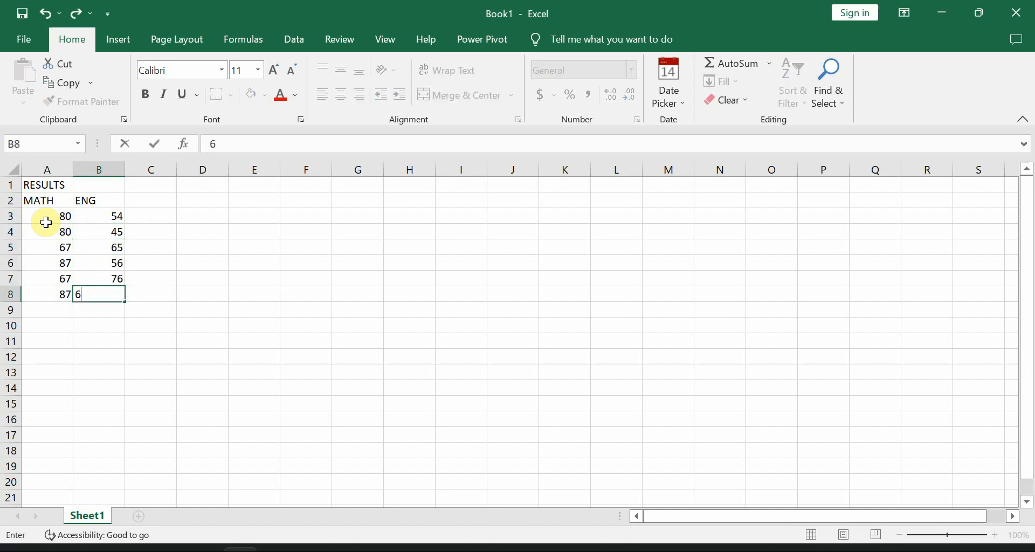
{"action": "type", "text": "7"}
{"action": "key", "text": "Return"}
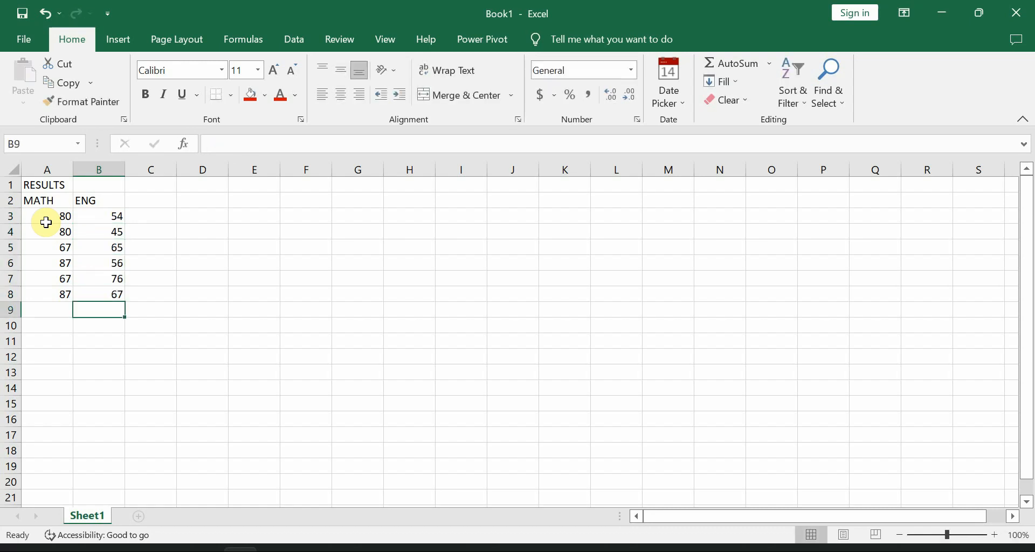
Step: Insert a blank column before the MATH column
{"action": "left_click", "coordinate": [171, 205]}
{"action": "left_click", "coordinate": [44, 170]}
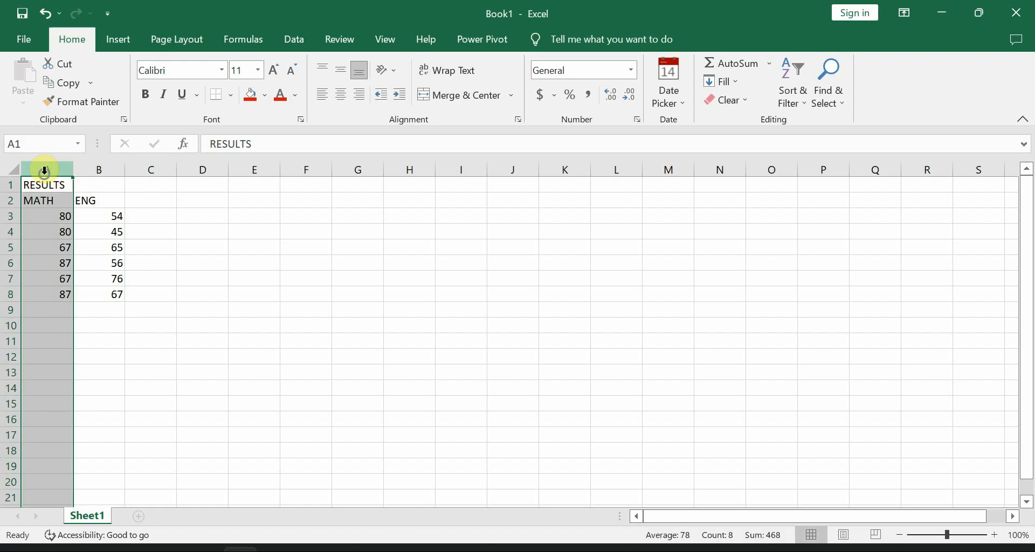
{"action": "right_click", "coordinate": [44, 171]}
{"action": "key", "text": "Escape"}
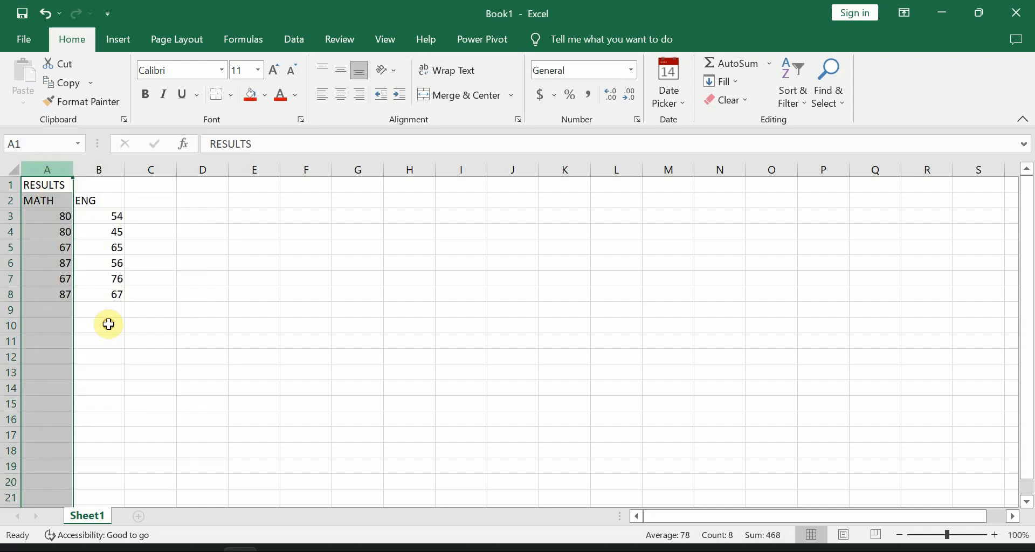
{"action": "key", "text": "ctrl+shift+plus"}
Step: Enter the header NAME in A2 and STUDENT1 below it in A3
{"action": "left_click", "coordinate": [28, 199]}
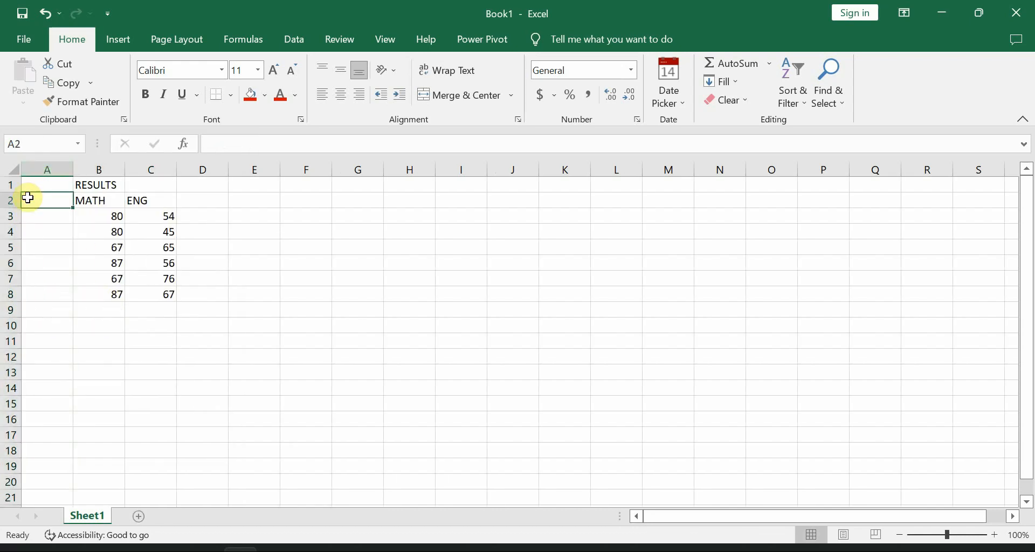
{"action": "type", "text": "NAME"}
{"action": "key", "text": "Return"}
{"action": "type", "text": "ST"}
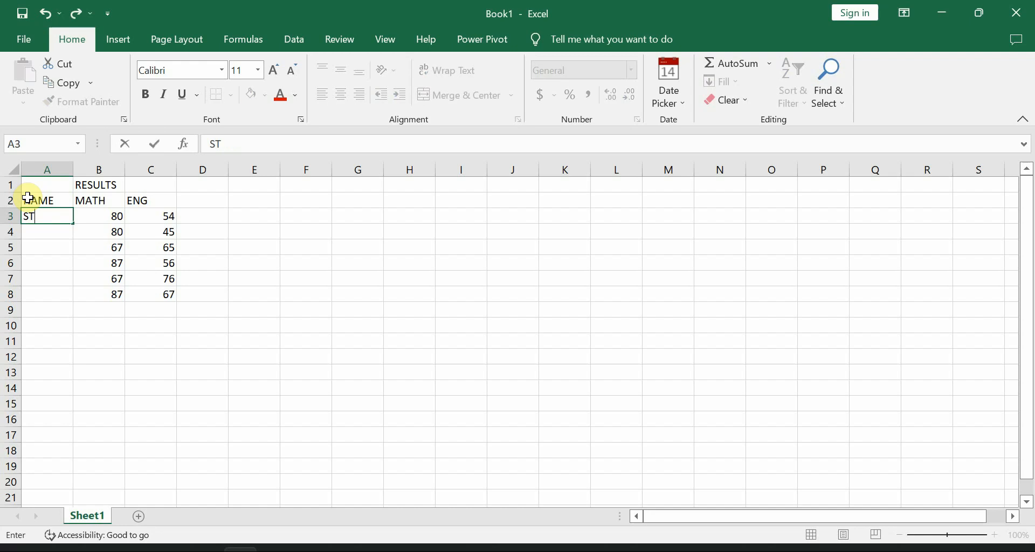
{"action": "type", "text": "UDENT1"}
{"action": "key", "text": "Return"}
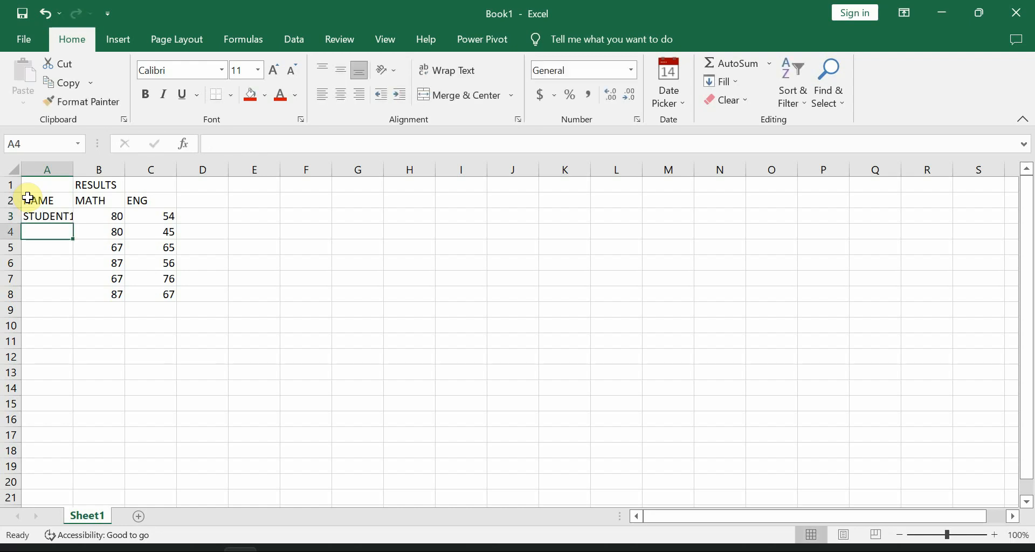
Step: Autofit the width of column A and extend STUDENT1 as a series through A8, ending at STUDENT6
{"action": "left_click", "coordinate": [49, 216]}
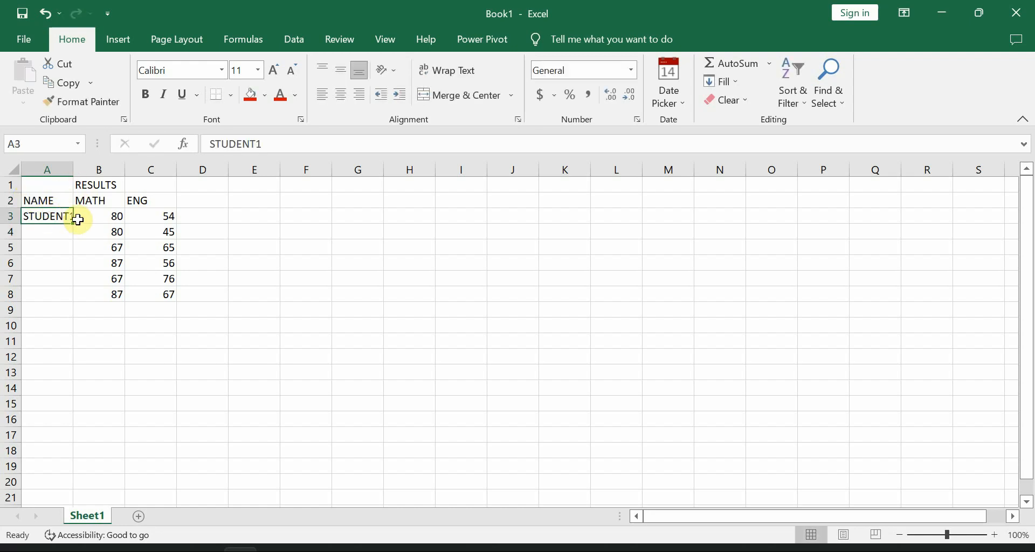
{"action": "double_click", "coordinate": [73, 172]}
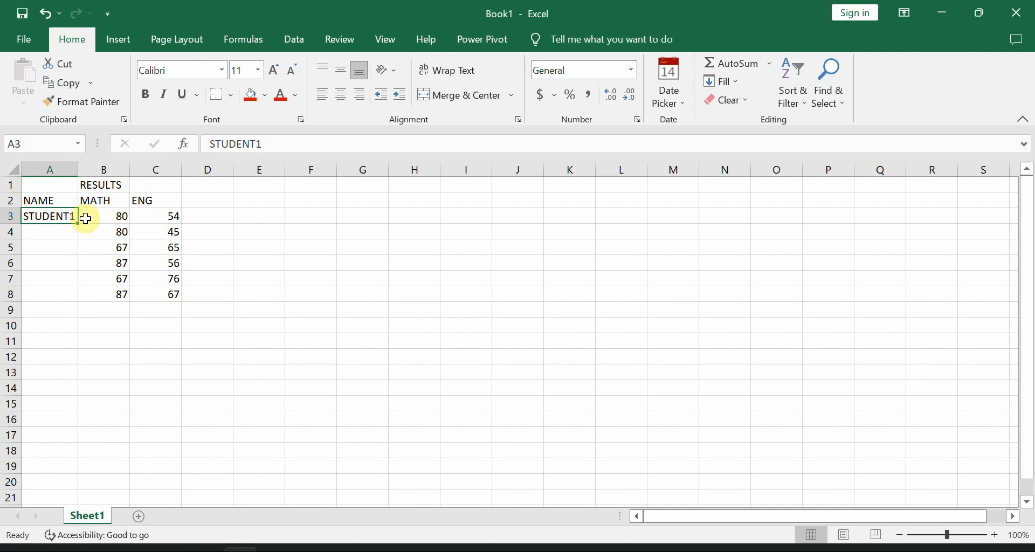
{"action": "left_click_drag", "start_coordinate": [78, 222], "coordinate": [83, 300]}
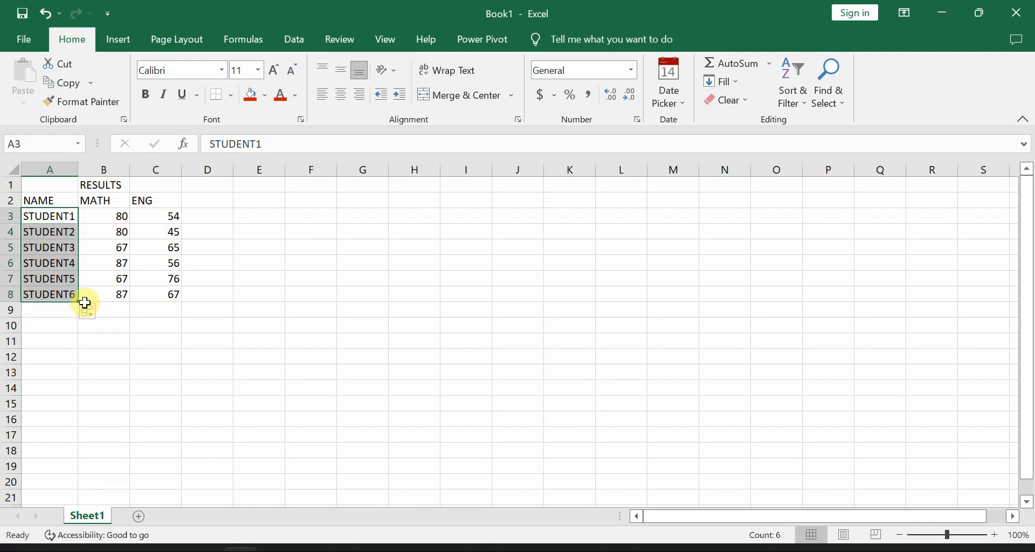
Step: Enter the header SUM in D2 and start a formula in D3 with an equals sign
{"action": "left_click", "coordinate": [205, 197]}
{"action": "type", "text": "SUM"}
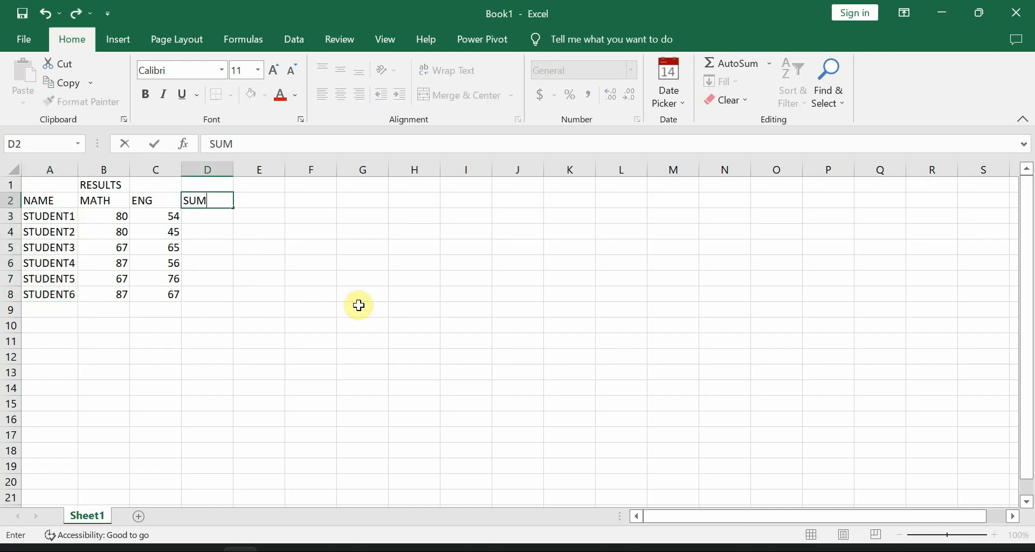
{"action": "left_click", "coordinate": [218, 223]}
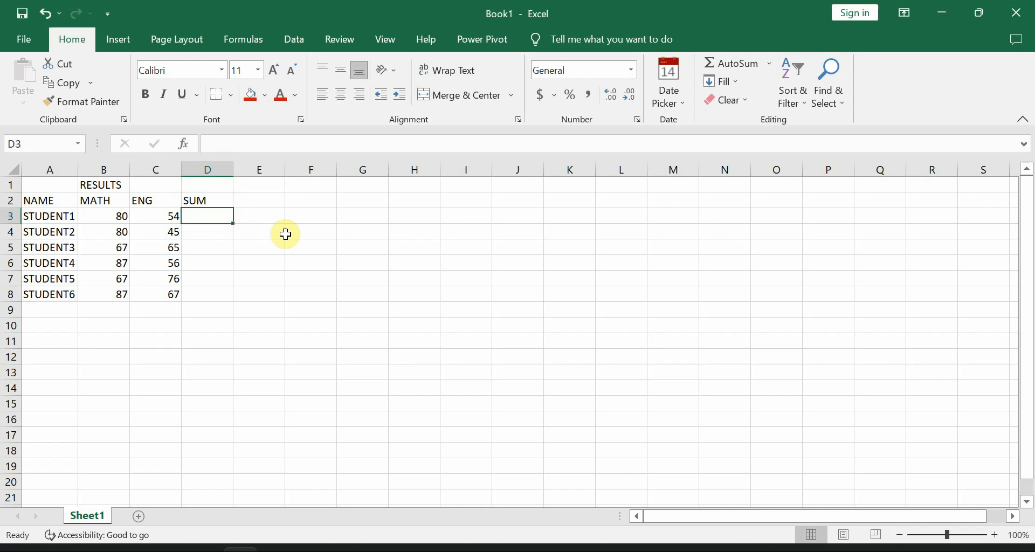
{"action": "type", "text": "="}
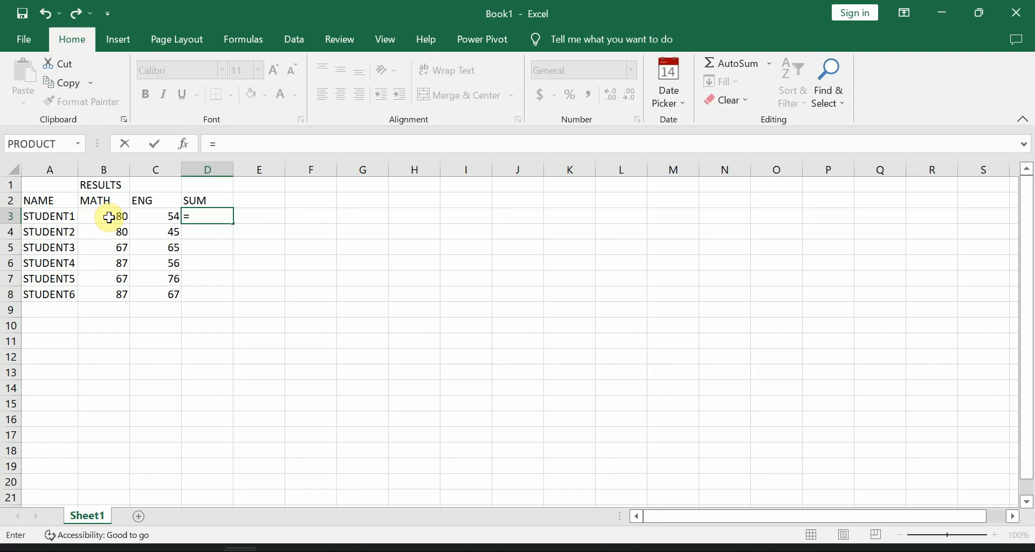
{"action": "type", "text": "2+5"}
{"action": "key", "text": "BackSpace"}
{"action": "key", "text": "BackSpace"}
{"action": "key", "text": "BackSpace"}
Step: Complete the formula in D3 as =B3+C3 to add STUDENT1's two scores
{"action": "left_click", "coordinate": [115, 217]}
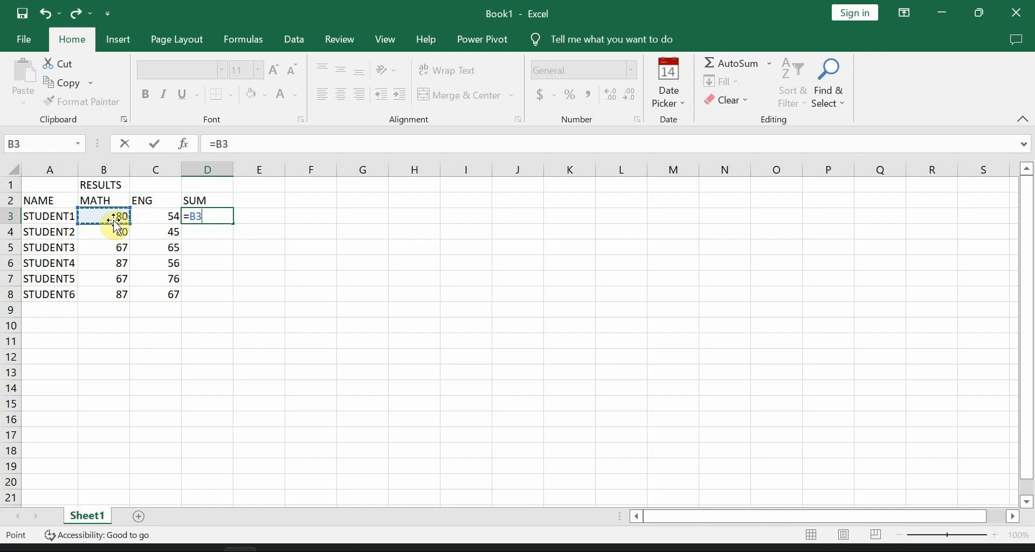
{"action": "type", "text": "+"}
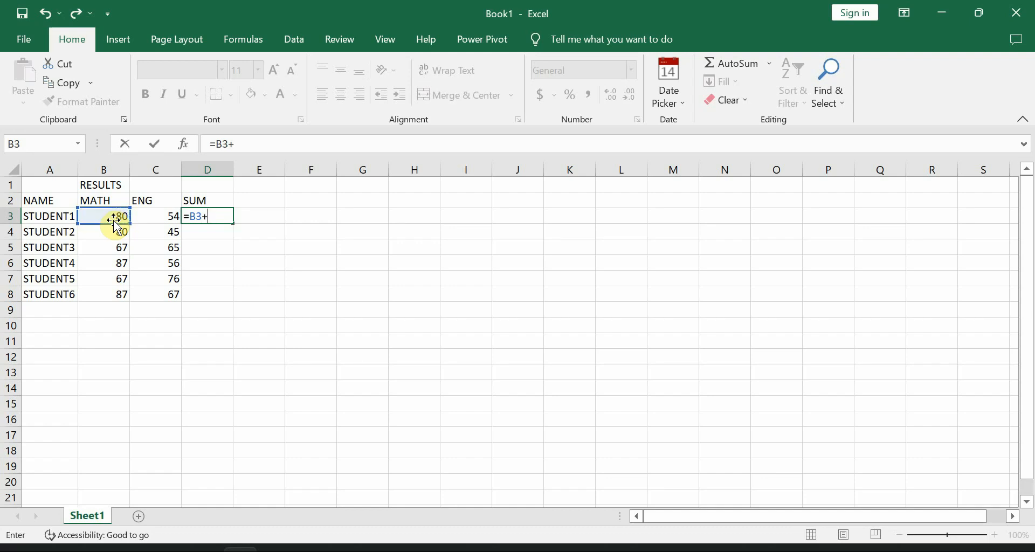
{"action": "left_click", "coordinate": [167, 217]}
{"action": "key", "text": "Return"}
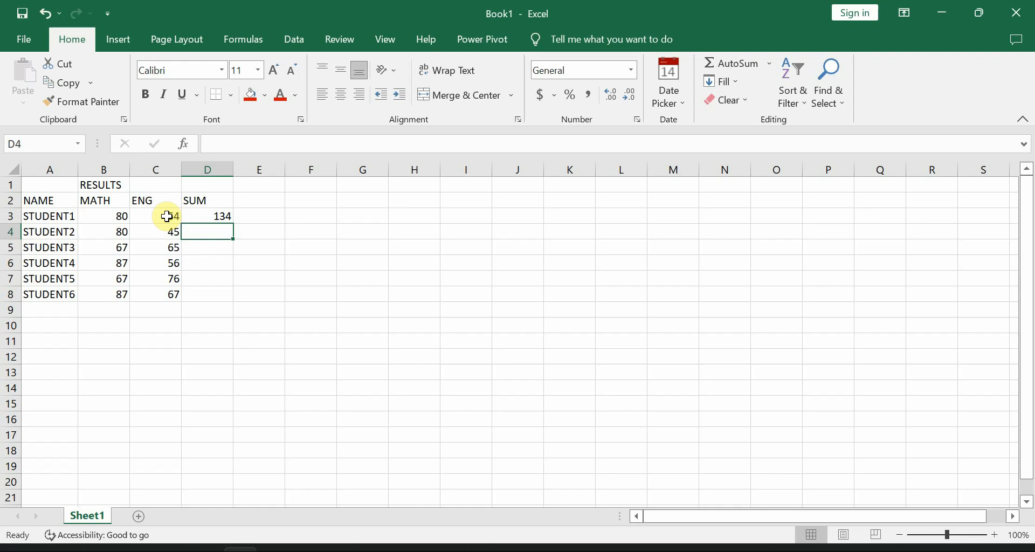
Step: Change STUDENT1's MATH score in B3 to 34
{"action": "left_click", "coordinate": [112, 216]}
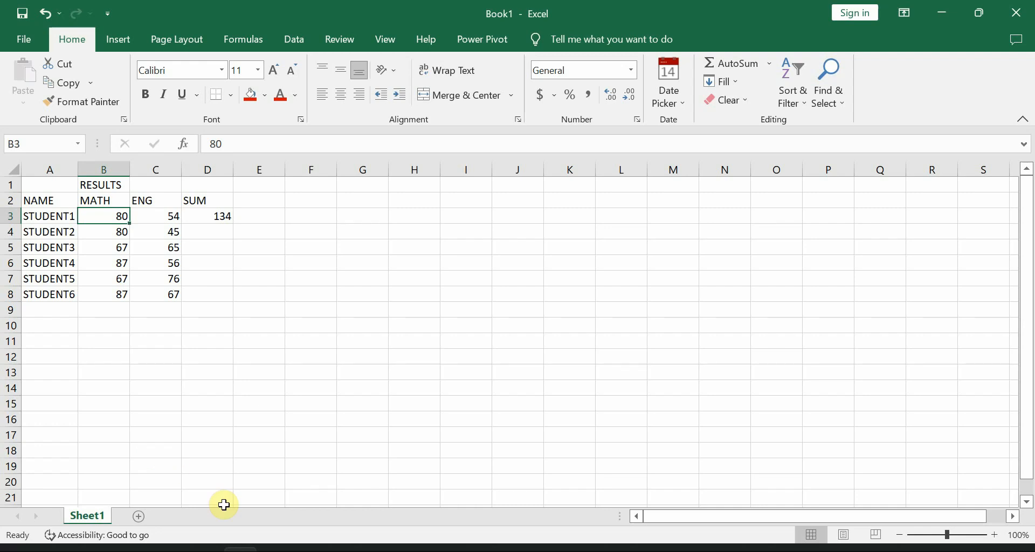
{"action": "type", "text": "34"}
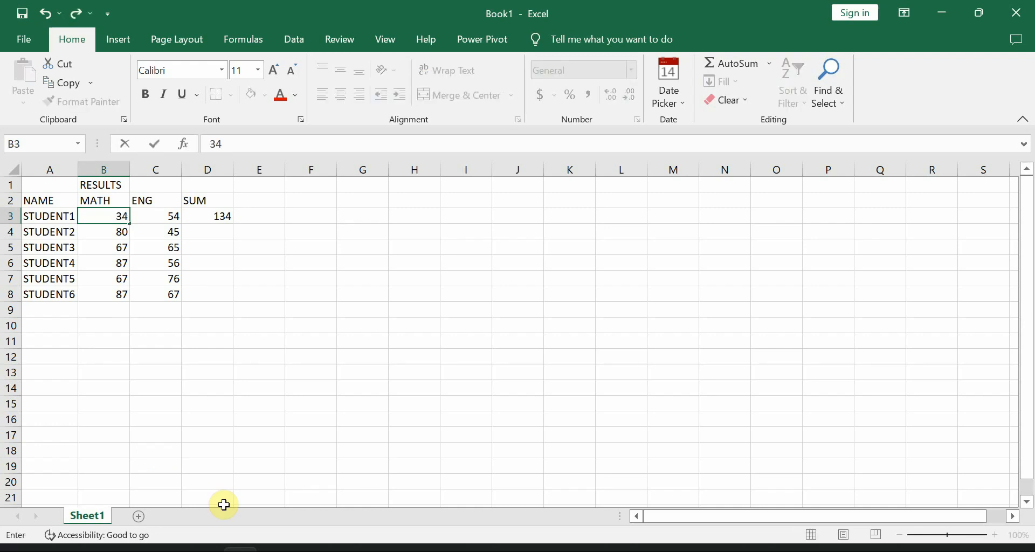
{"action": "key", "text": "Return"}
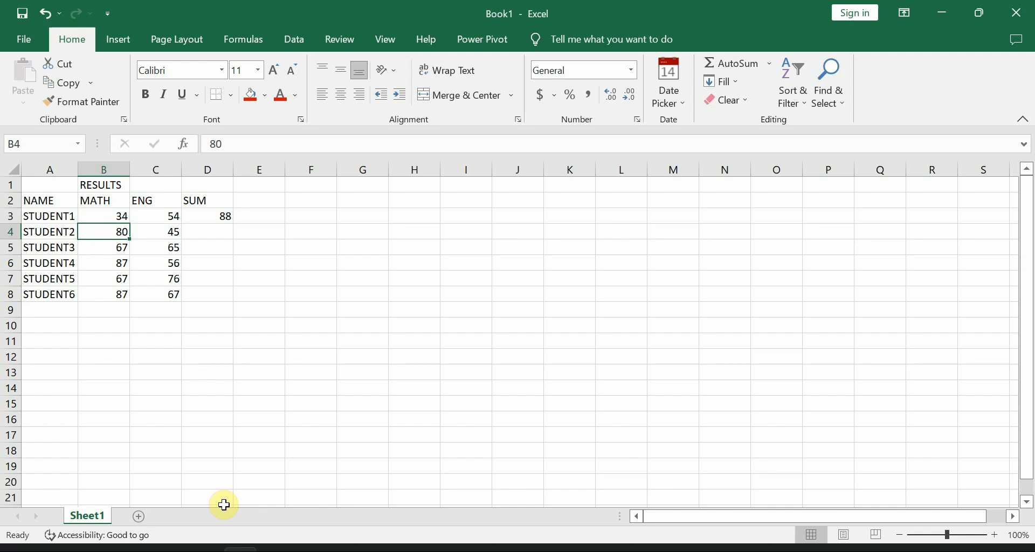
Step: Check the sum formula in D3 and fill it down the SUM column through D8
{"action": "left_click", "coordinate": [221, 218]}
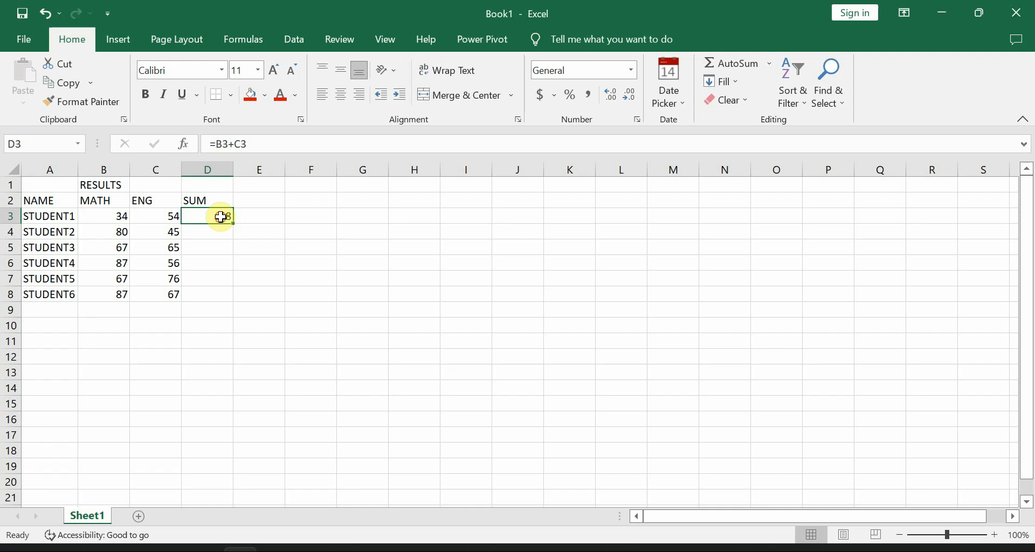
{"action": "double_click", "coordinate": [221, 217]}
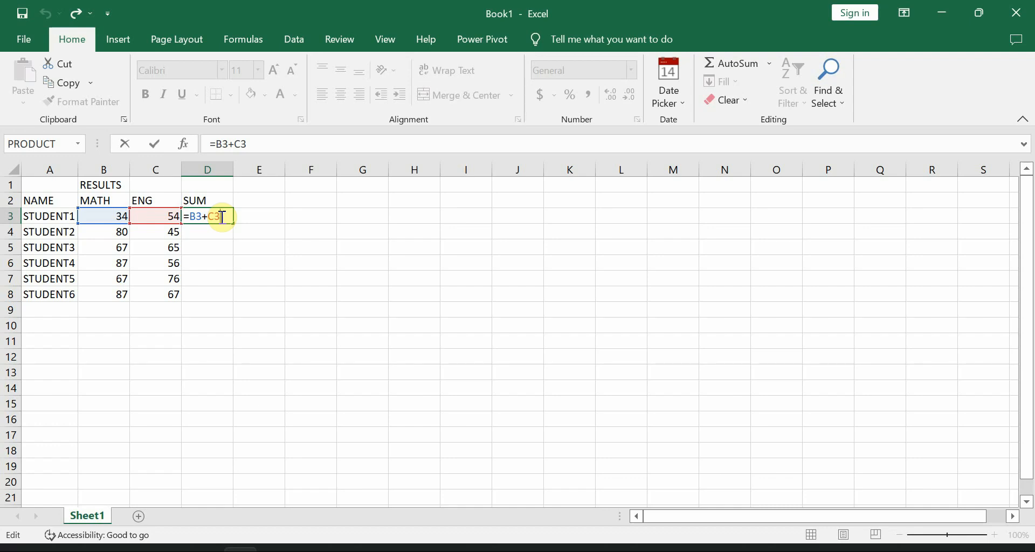
{"action": "key", "text": "Return"}
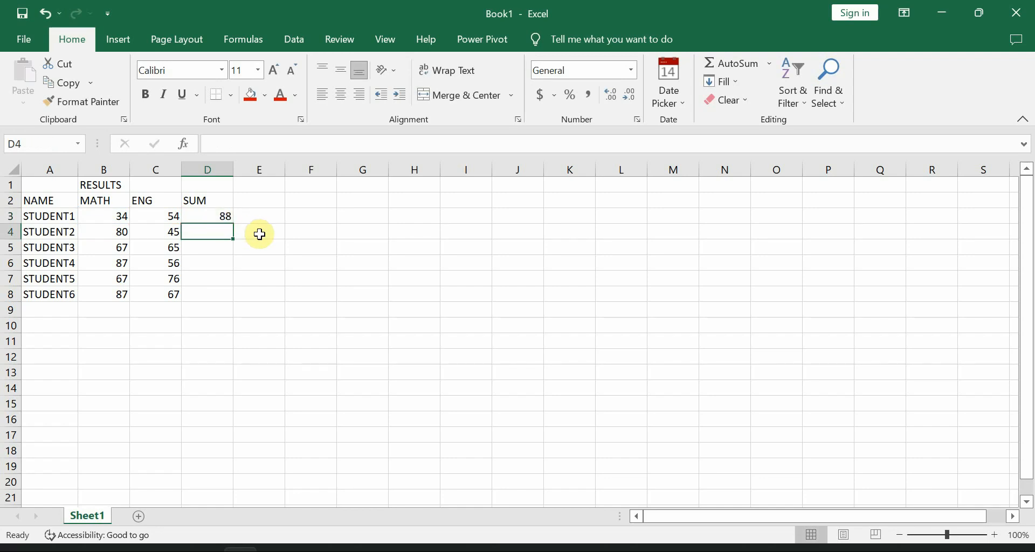
{"action": "left_click", "coordinate": [203, 215]}
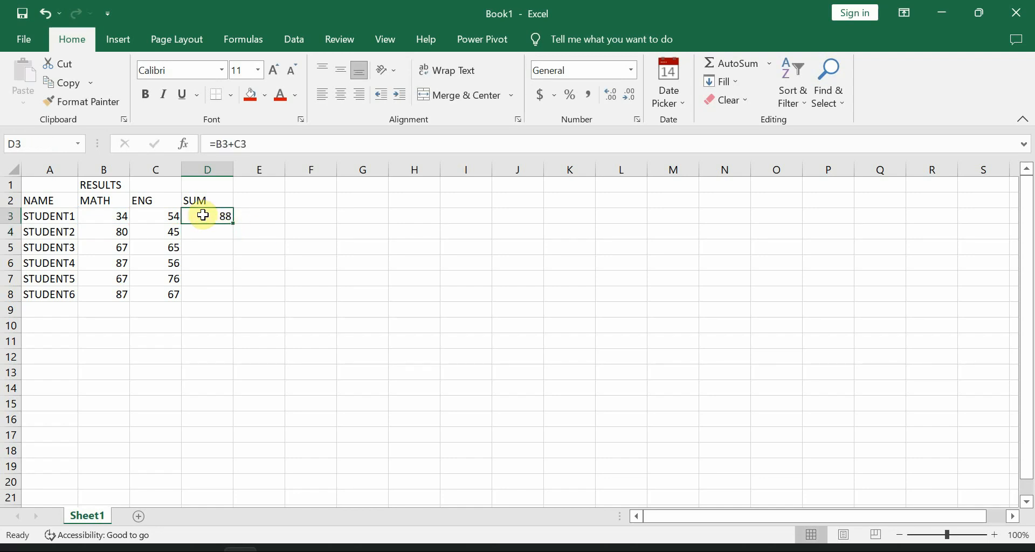
{"action": "double_click", "coordinate": [236, 223]}
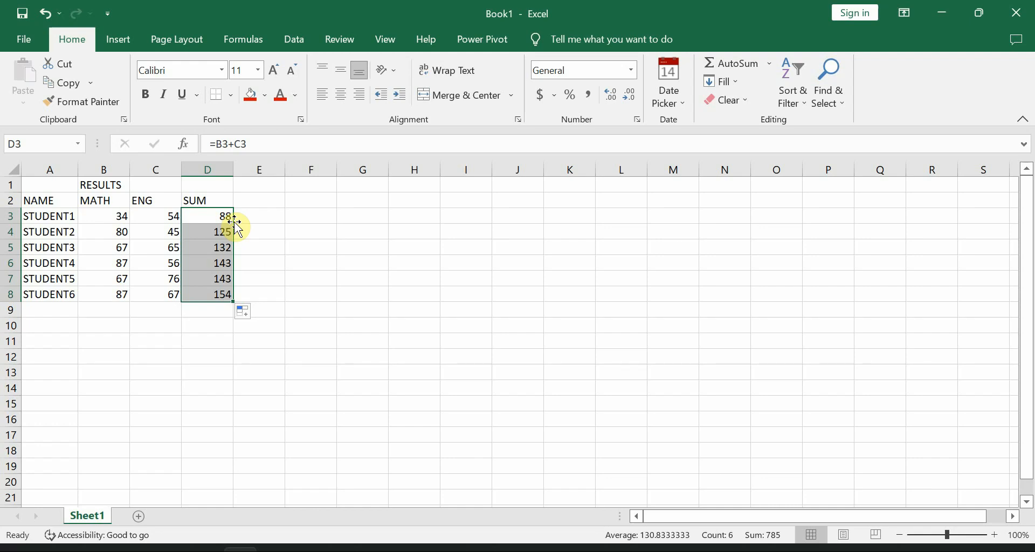
{"action": "left_click", "coordinate": [205, 217]}
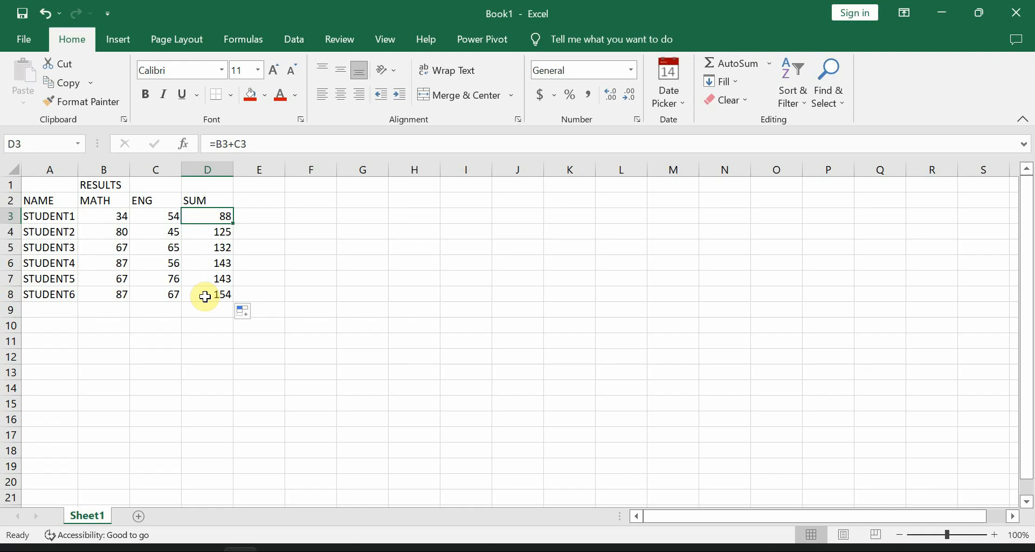
Step: Enter the header AVE in E2, next to the SUM header
{"action": "left_click", "coordinate": [247, 202]}
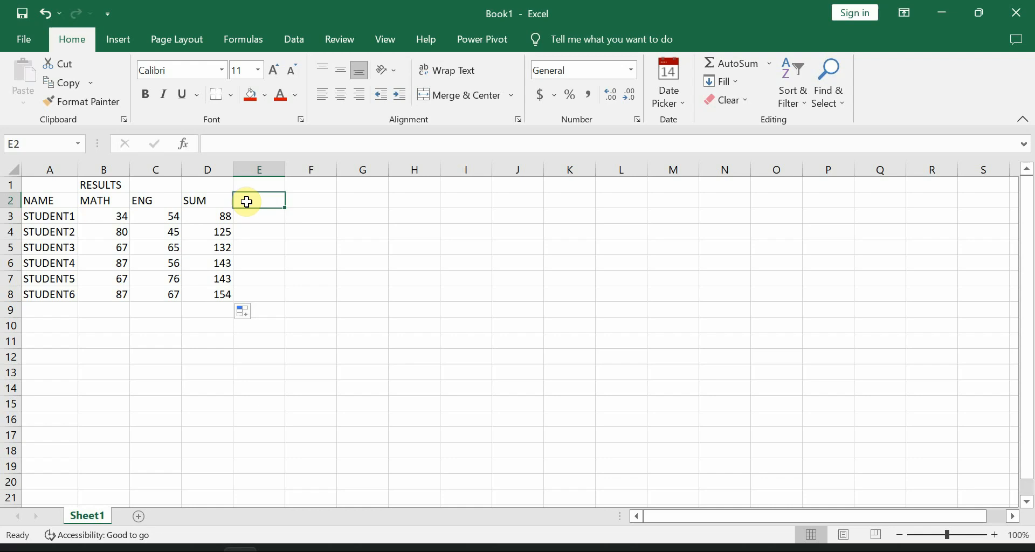
{"action": "type", "text": "AVE"}
{"action": "key", "text": "Return"}
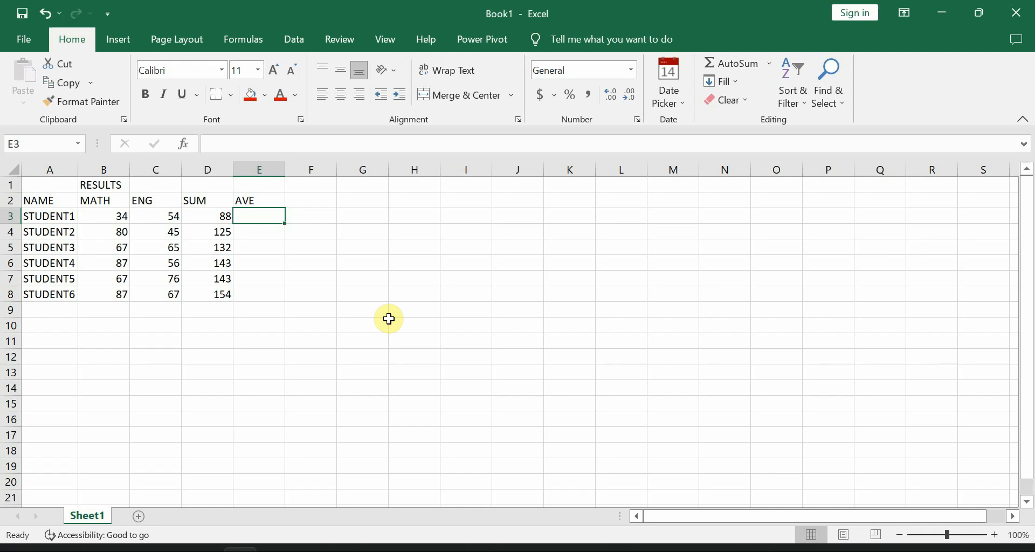
Step: Enter the formula =D3/2 in E3 for STUDENT1's average and fill it down the AVE column through E8
{"action": "type", "text": "="}
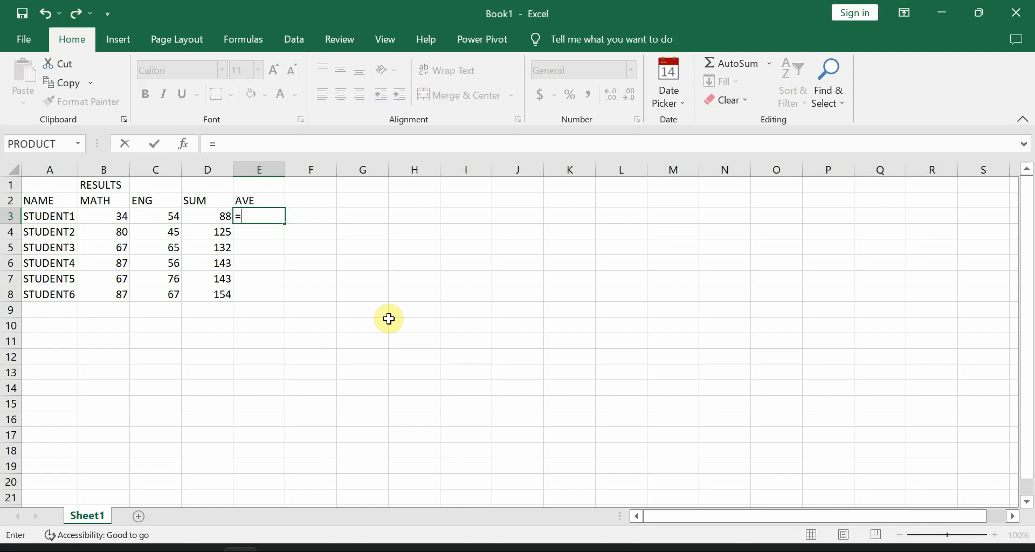
{"action": "left_click", "coordinate": [212, 217]}
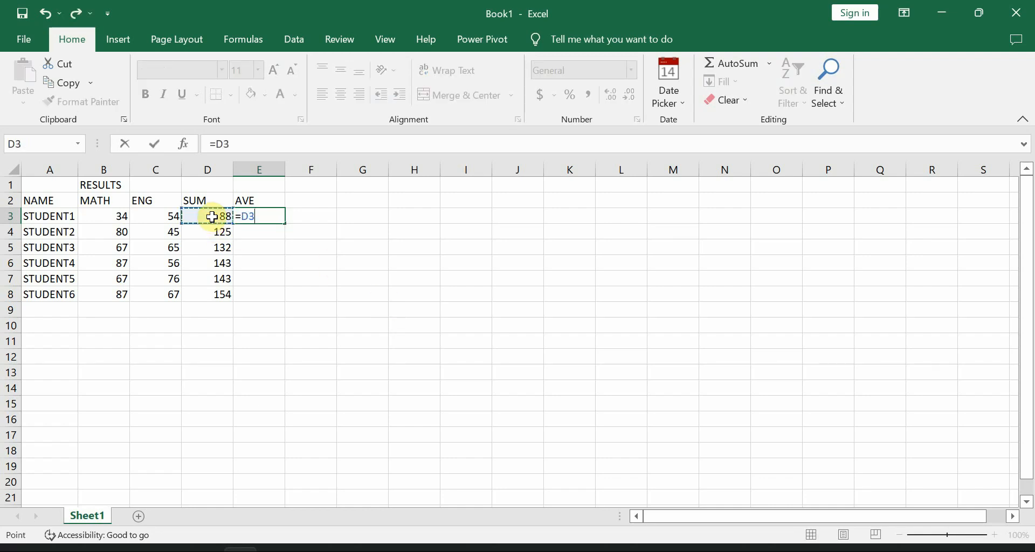
{"action": "type", "text": "/"}
{"action": "type", "text": "2"}
{"action": "key", "text": "Return"}
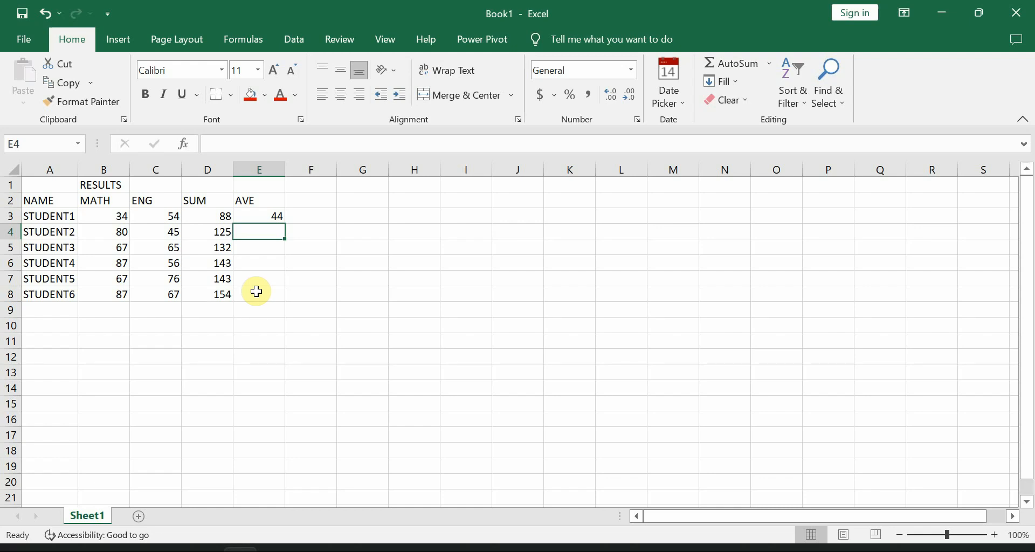
{"action": "left_click", "coordinate": [275, 214]}
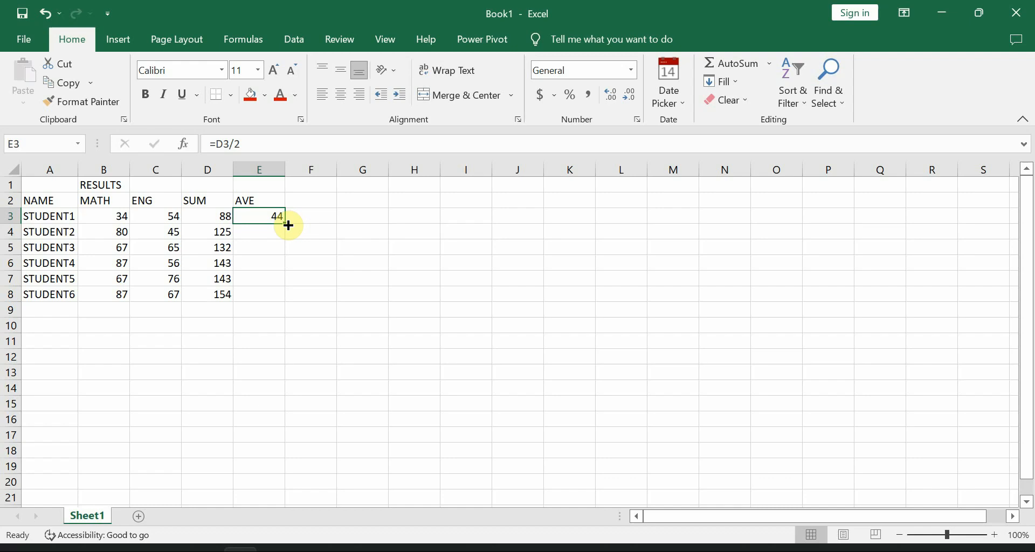
{"action": "double_click", "coordinate": [289, 225]}
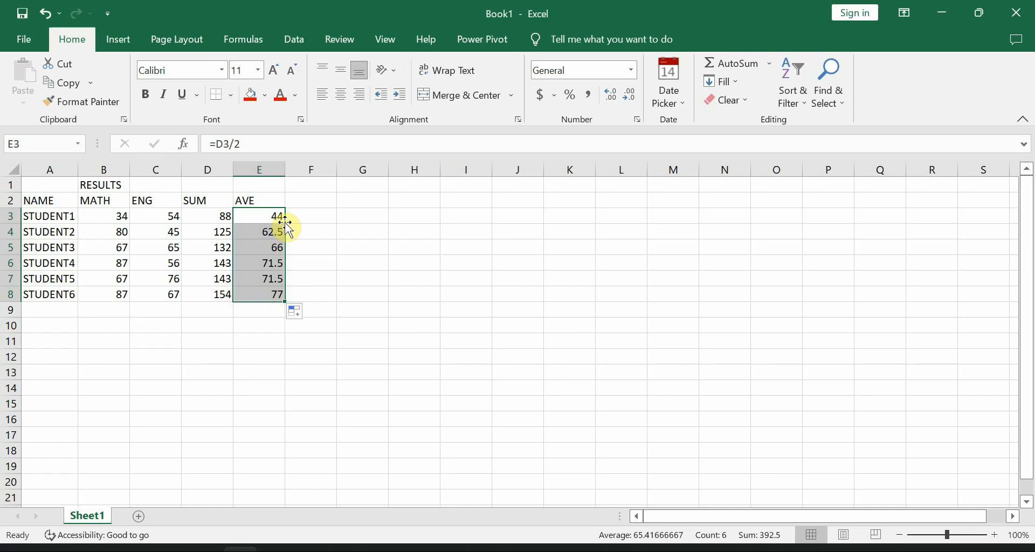
Step: Switch to the PowerPoint slide with the arithmetic operators table, consult it, and return to the Excel workbook
{"action": "left_click", "coordinate": [207, 547]}
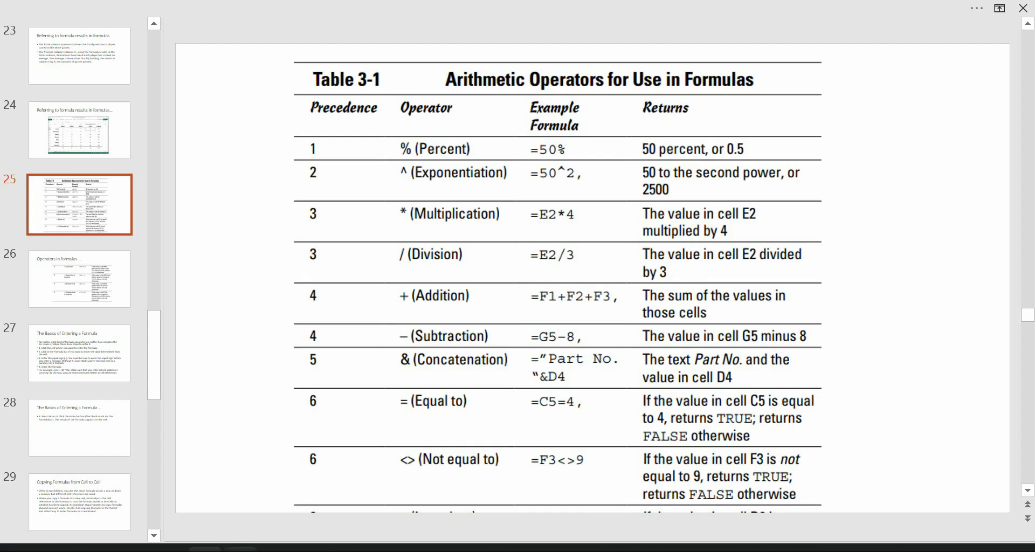
{"action": "left_click", "coordinate": [240, 548]}
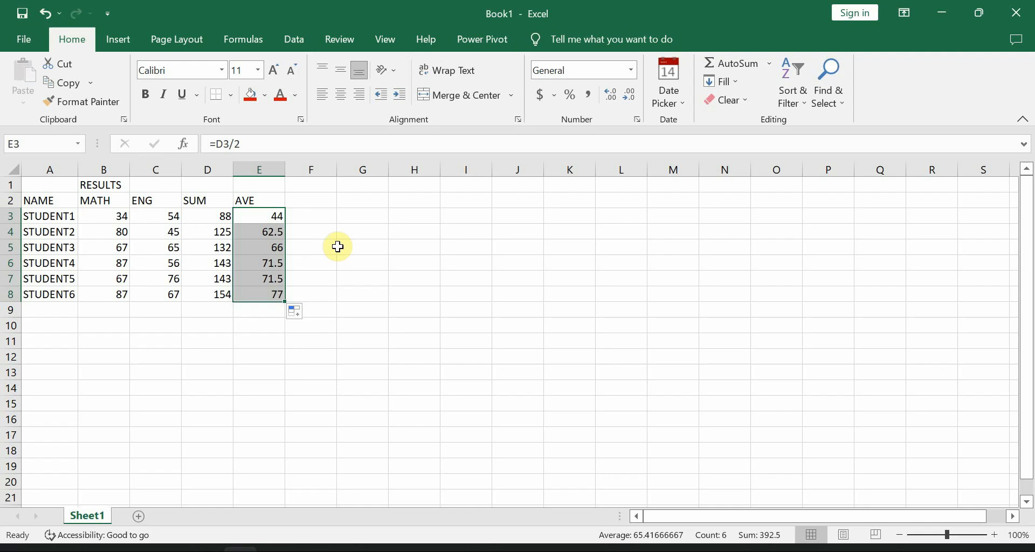
{"action": "left_click", "coordinate": [318, 217]}
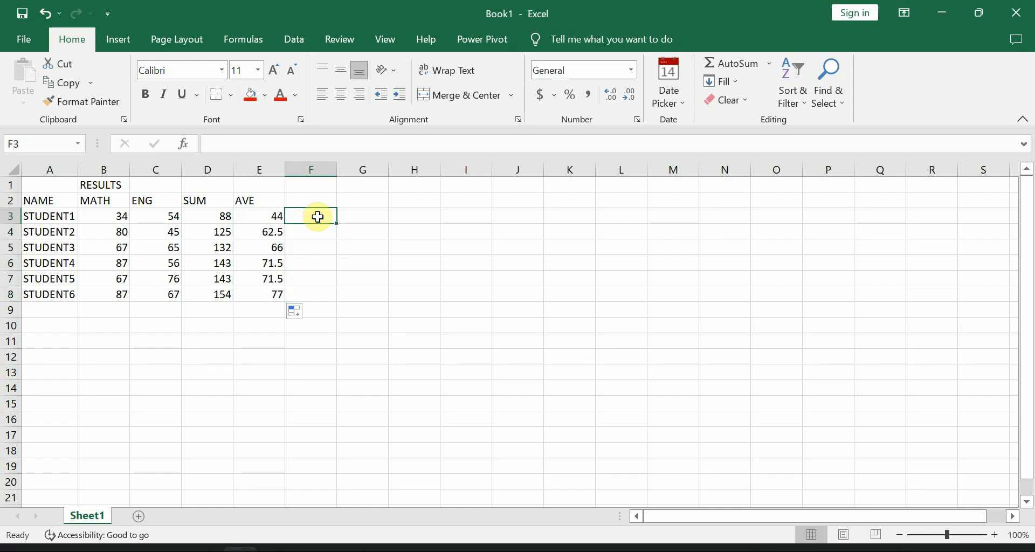
{"action": "mouse_move", "coordinate": [205, 548]}
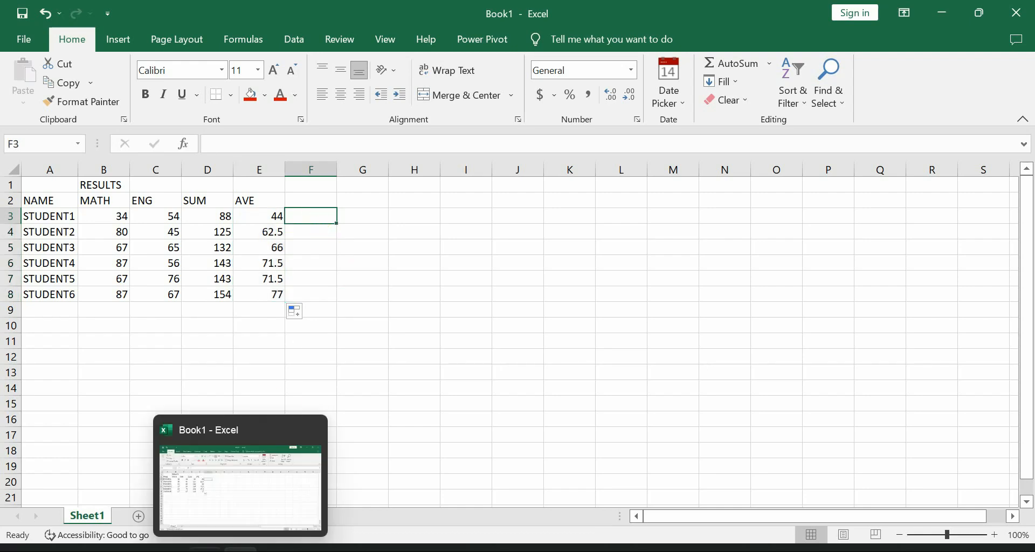
{"action": "left_click", "coordinate": [224, 504]}
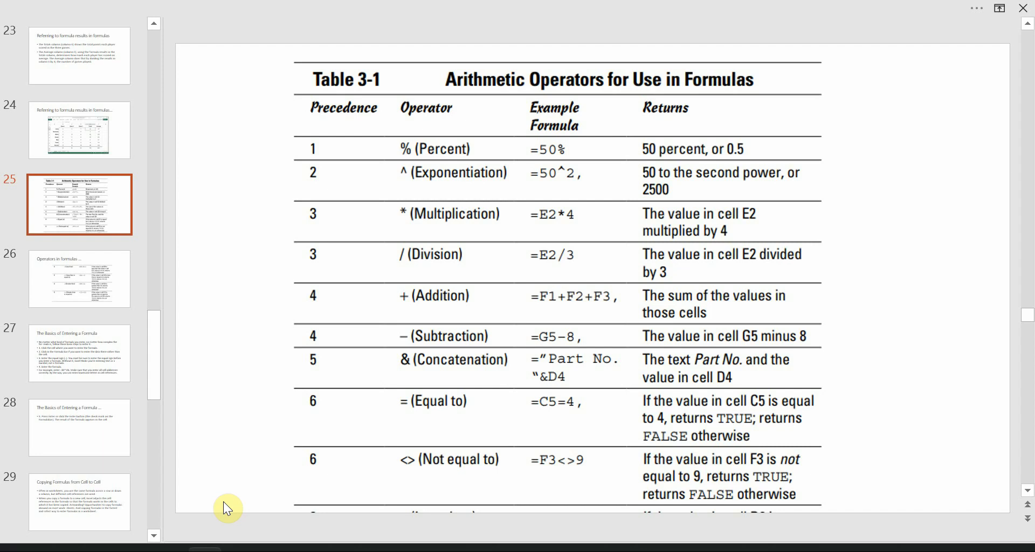
{"action": "mouse_move", "coordinate": [235, 546]}
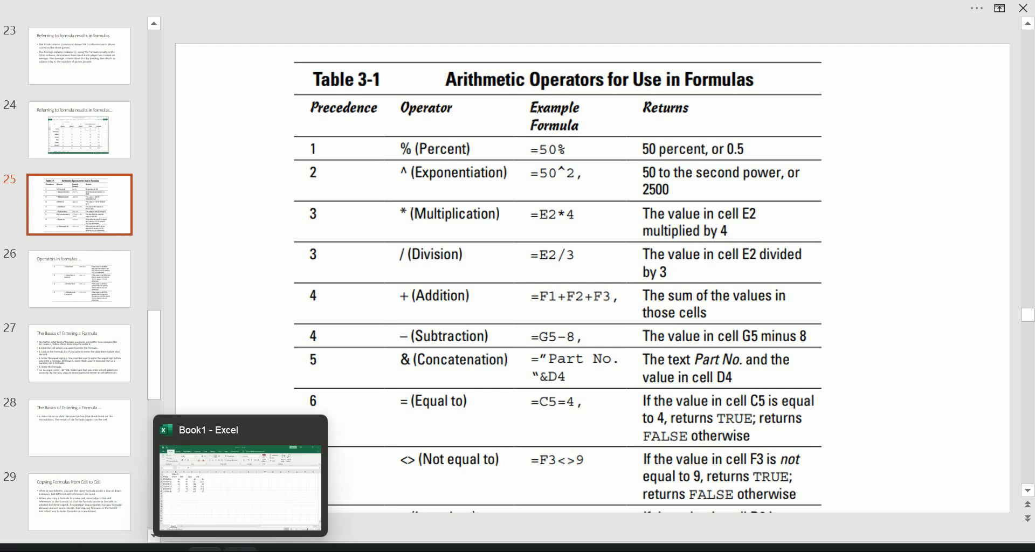
{"action": "left_click", "coordinate": [238, 503]}
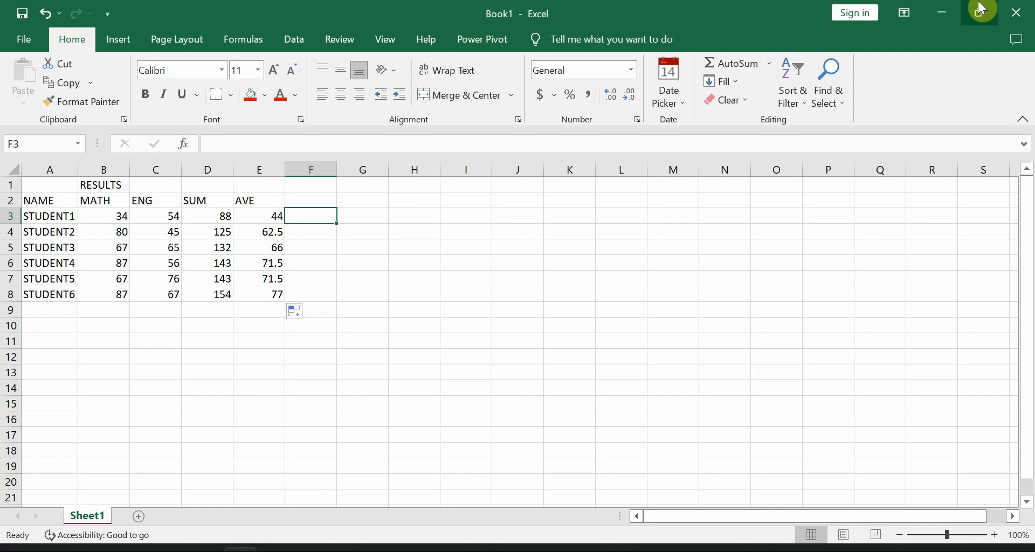
Step: Inspect the cell references in STUDENT1's SUM formula in D3 and AVE formula in E3, keeping both formulas as they are
{"action": "double_click", "coordinate": [214, 217]}
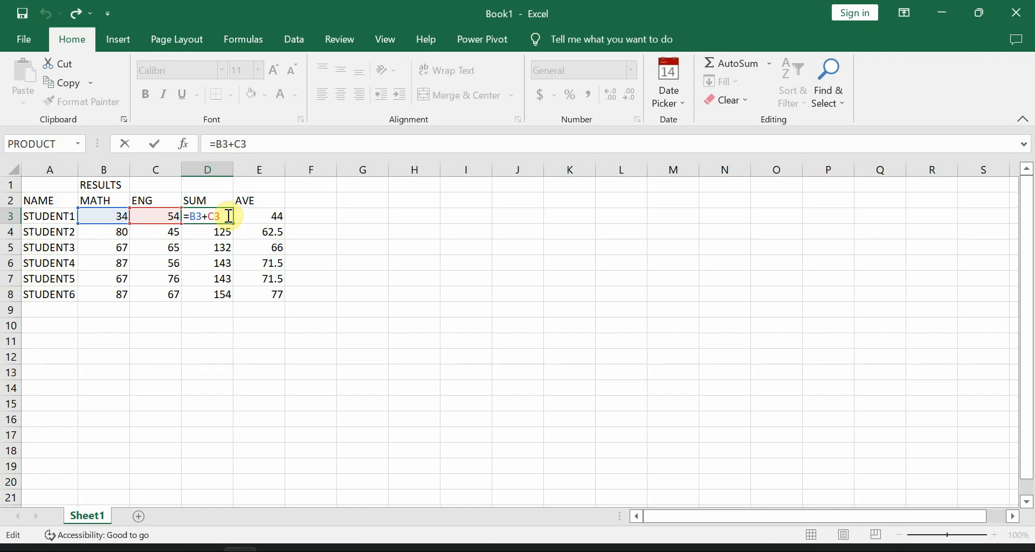
{"action": "key", "text": "Return"}
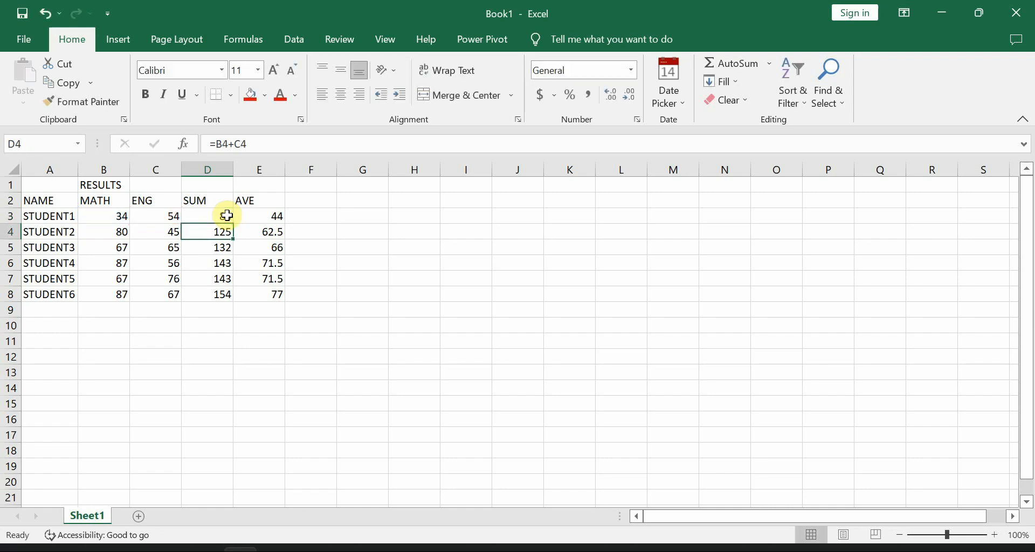
{"action": "left_click", "coordinate": [274, 215]}
{"action": "type", "text": "=D3/2"}
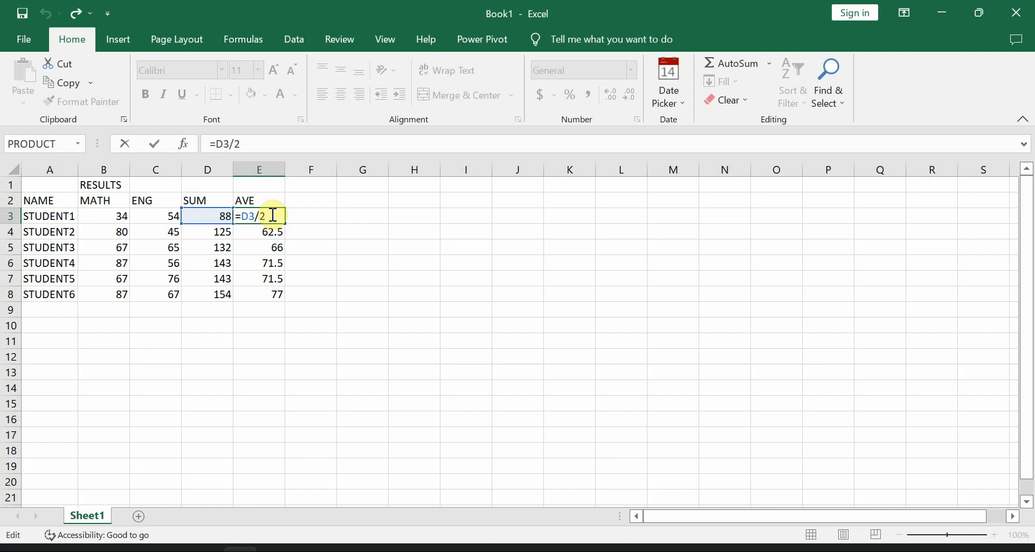
{"action": "key", "text": "Return"}
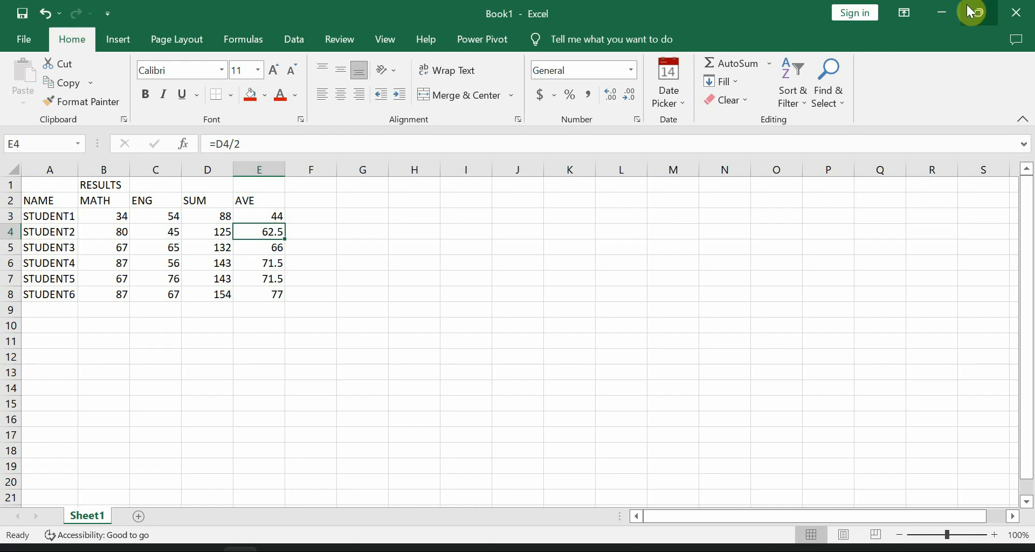
Step: Switch to the PowerPoint presentation and review the arithmetic and comparison operator tables on slides 25 and 26
{"action": "left_click", "coordinate": [943, 10]}
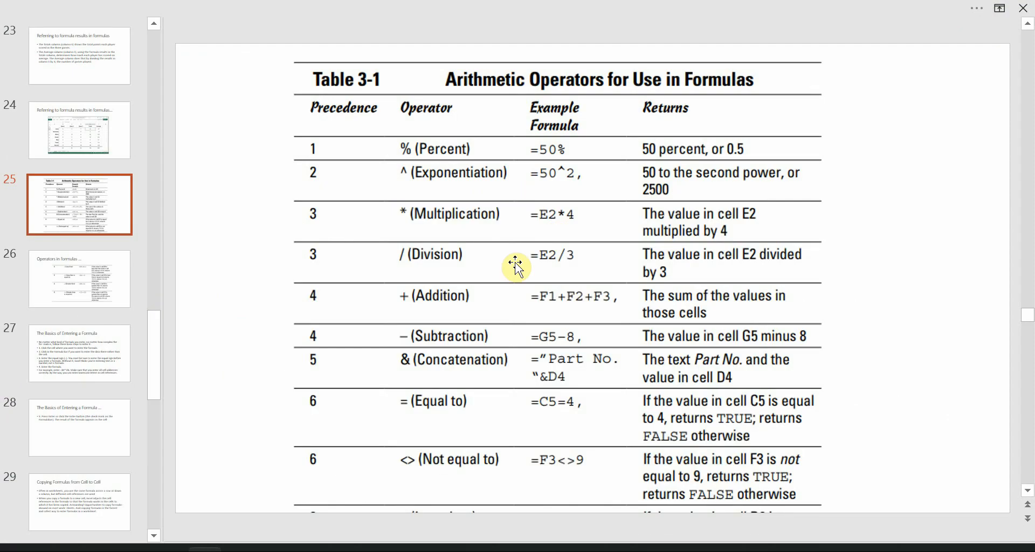
{"action": "scroll", "coordinate": [515, 265], "scroll_direction": "down", "scroll_amount": 1}
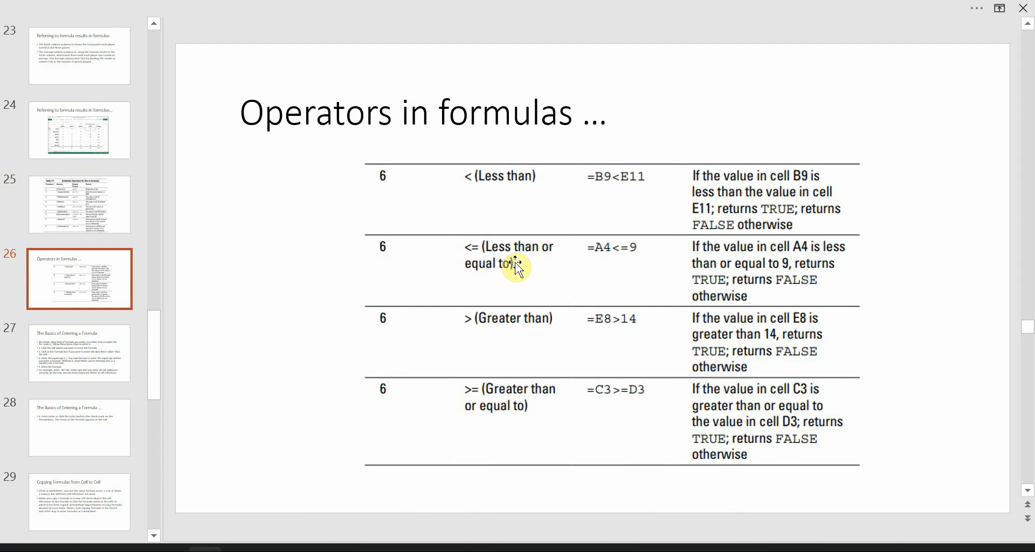
{"action": "scroll", "coordinate": [516, 263], "scroll_direction": "down", "scroll_amount": 1}
{"action": "scroll", "coordinate": [516, 264], "scroll_direction": "up", "scroll_amount": 1}
{"action": "scroll", "coordinate": [516, 263], "scroll_direction": "up", "scroll_amount": 1}
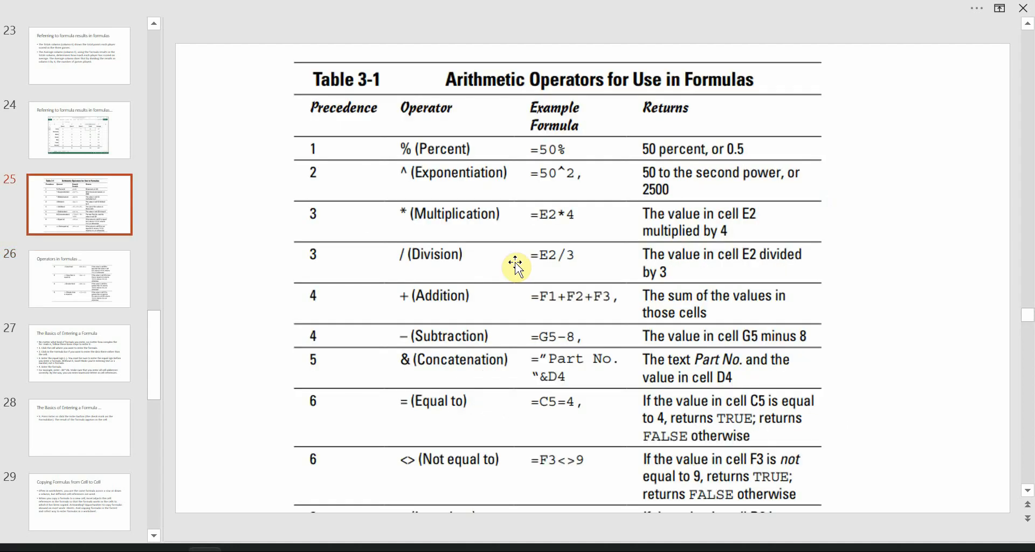